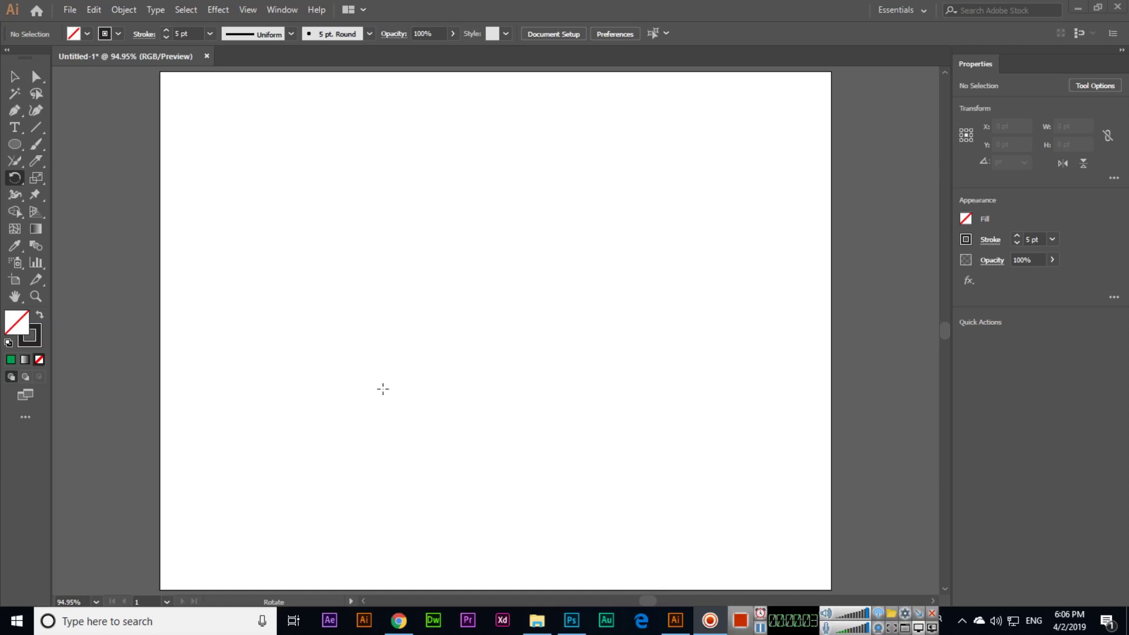
Browse the Rotate/Reflect tool flyout, activate the Reflect tool, then choose the Pen tool.
left_click_drag(15, 177, 77, 198)
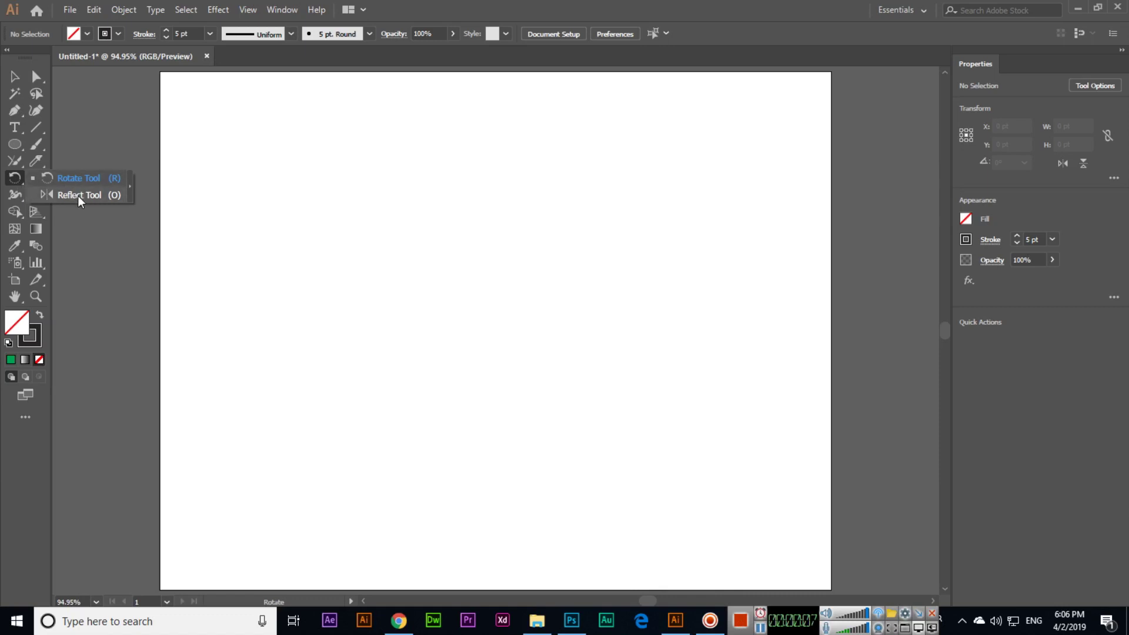
mouse_move(77, 195)
left_mouse_down()
mouse_move(16, 183)
mouse_move(71, 179)
left_mouse_up()
left_click(15, 78)
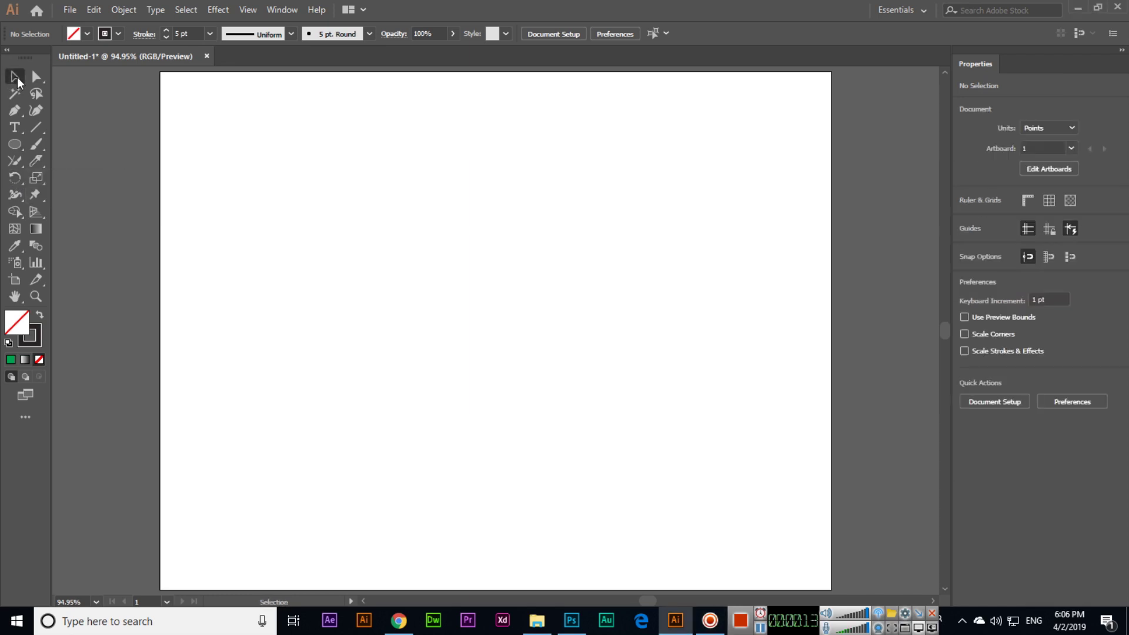
key("o")
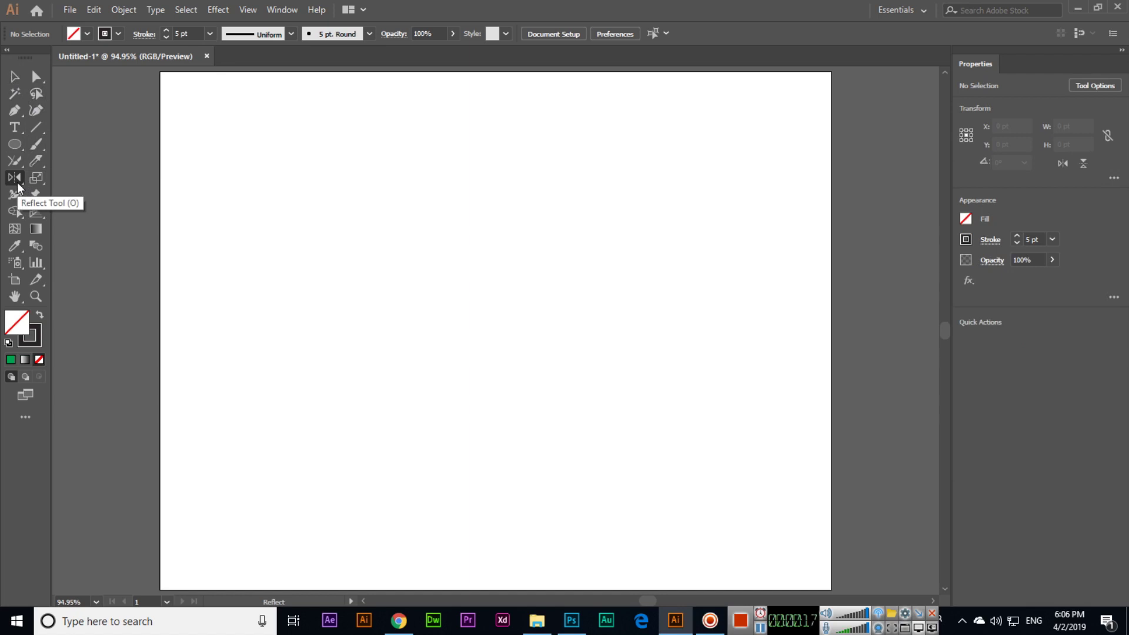
right_click(16, 110)
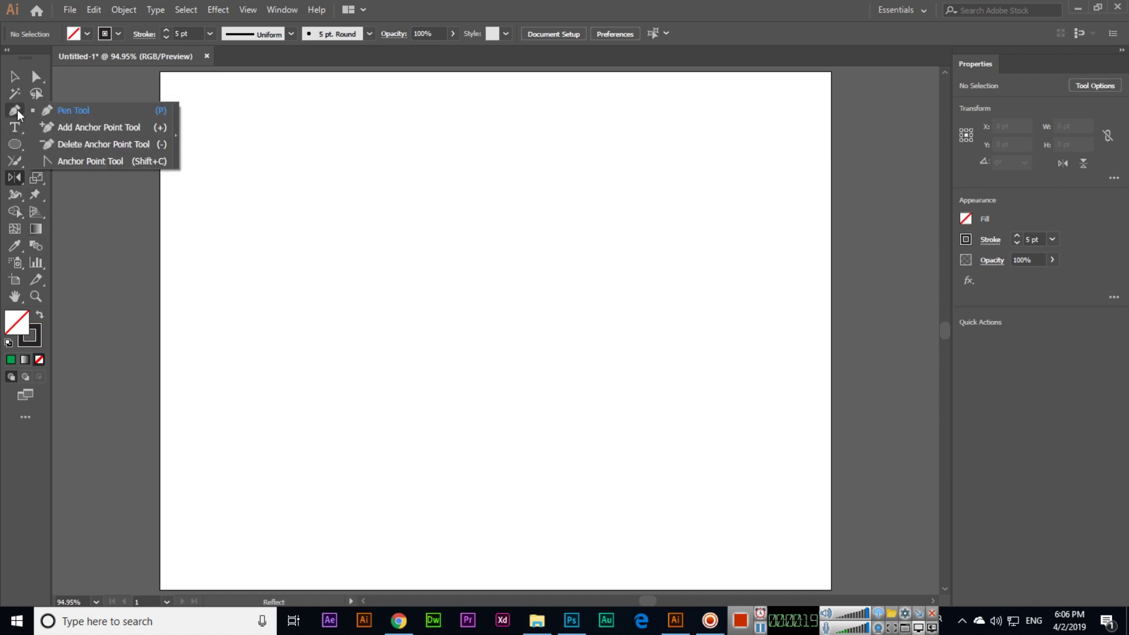
left_click(74, 111)
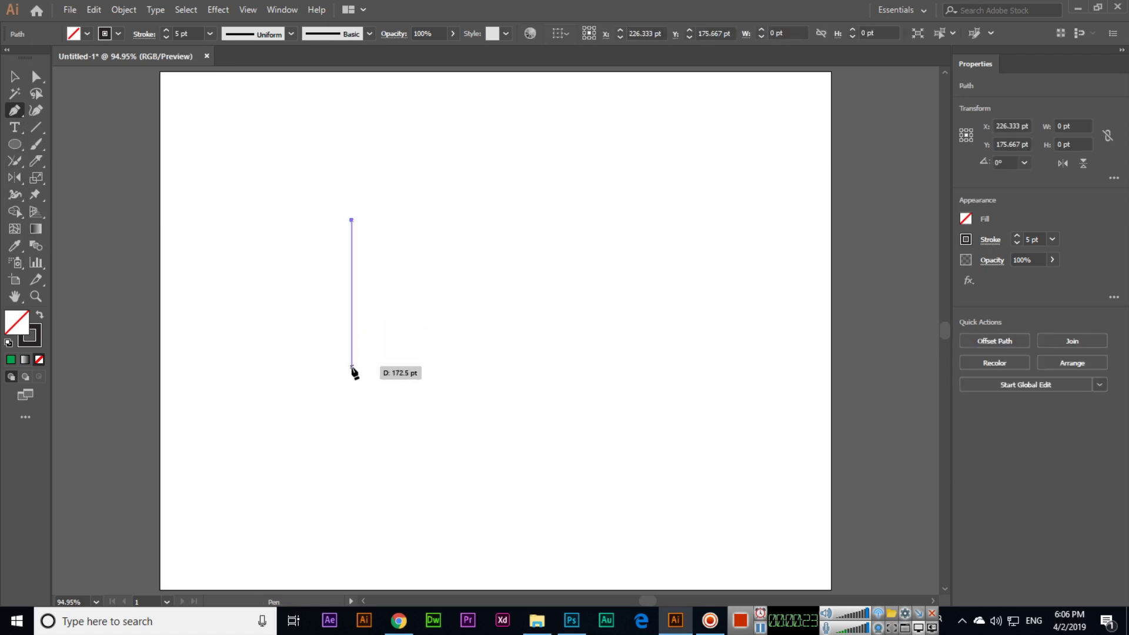
Draw an S-shaped curve with the Pen tool, bending down toward the lower left.
left_click_drag(352, 366, 412, 447)
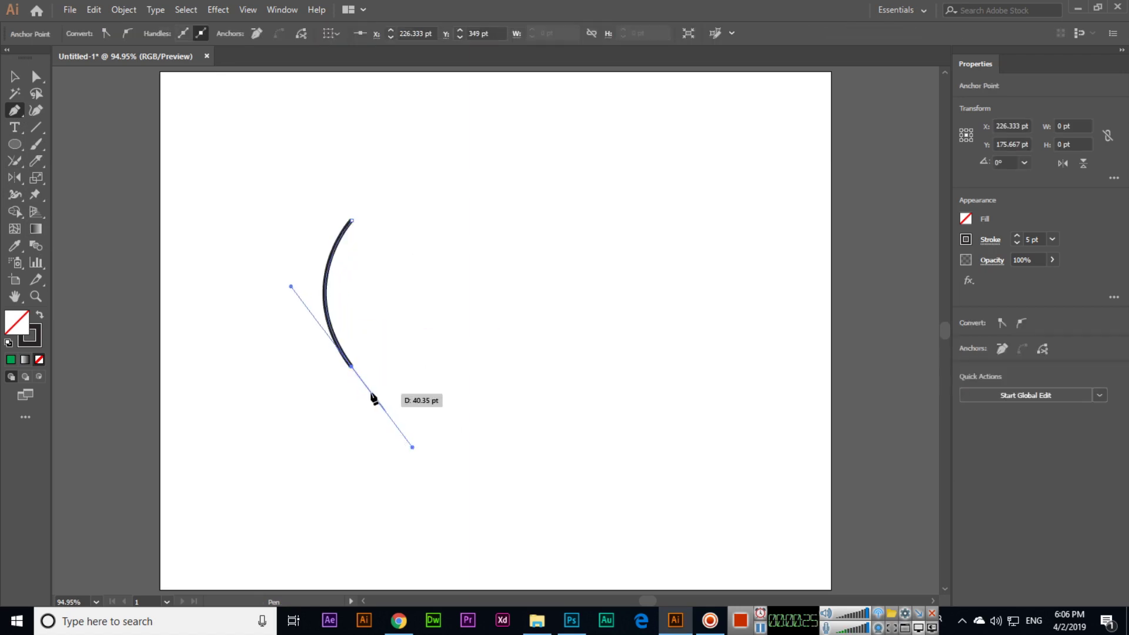
left_click(351, 367)
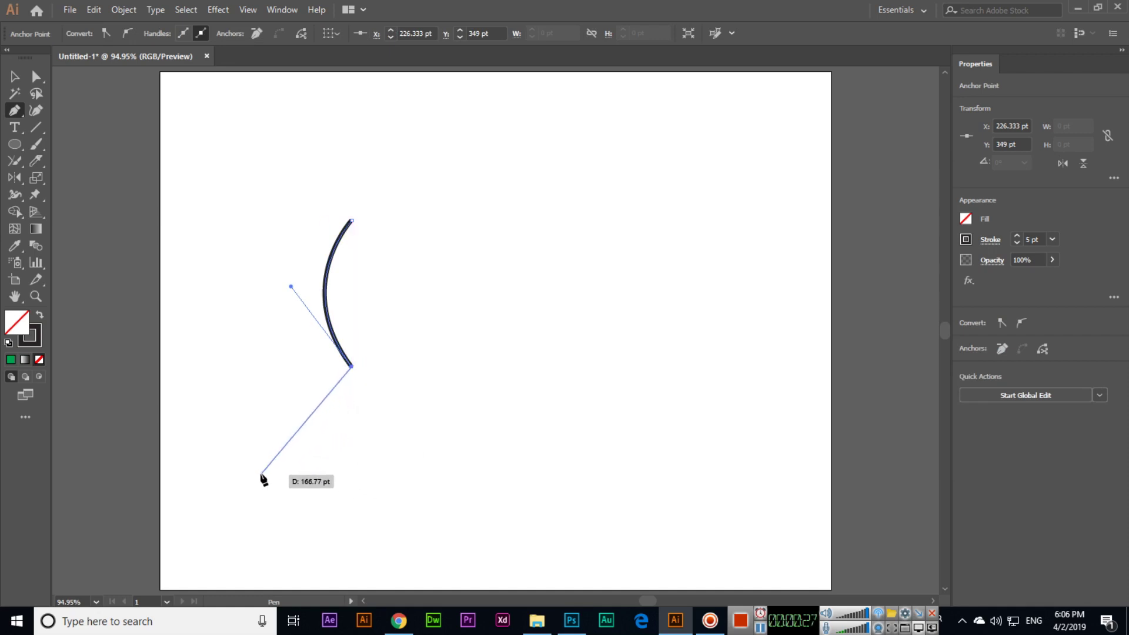
mouse_move(260, 474)
left_mouse_down()
mouse_move(223, 439)
mouse_move(138, 468)
left_mouse_up()
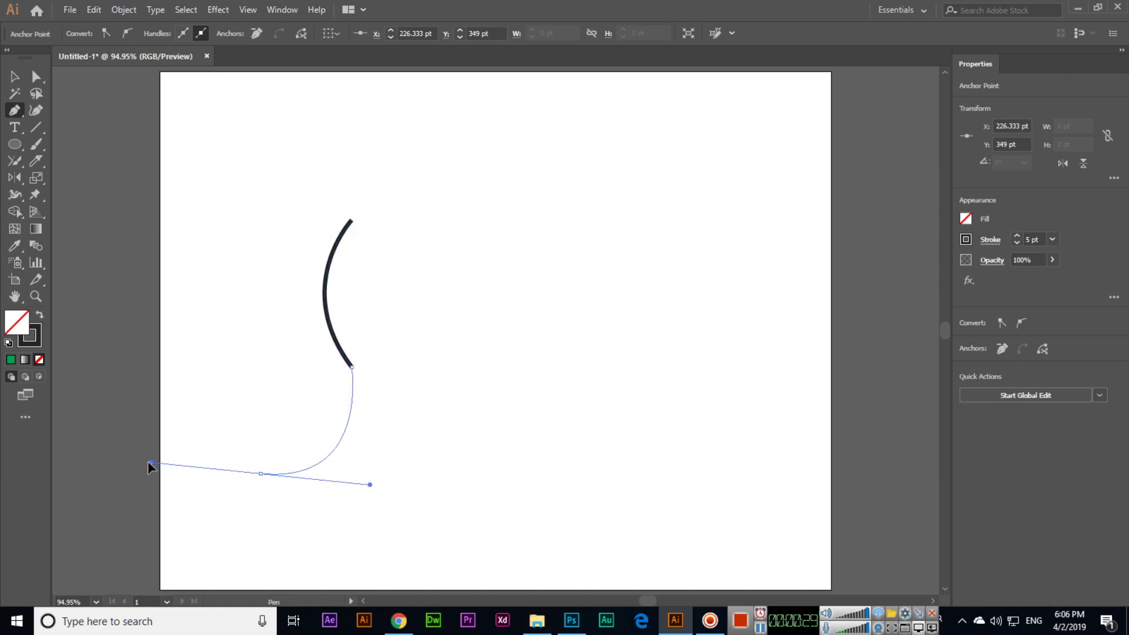
left_click_drag(139, 468, 135, 464)
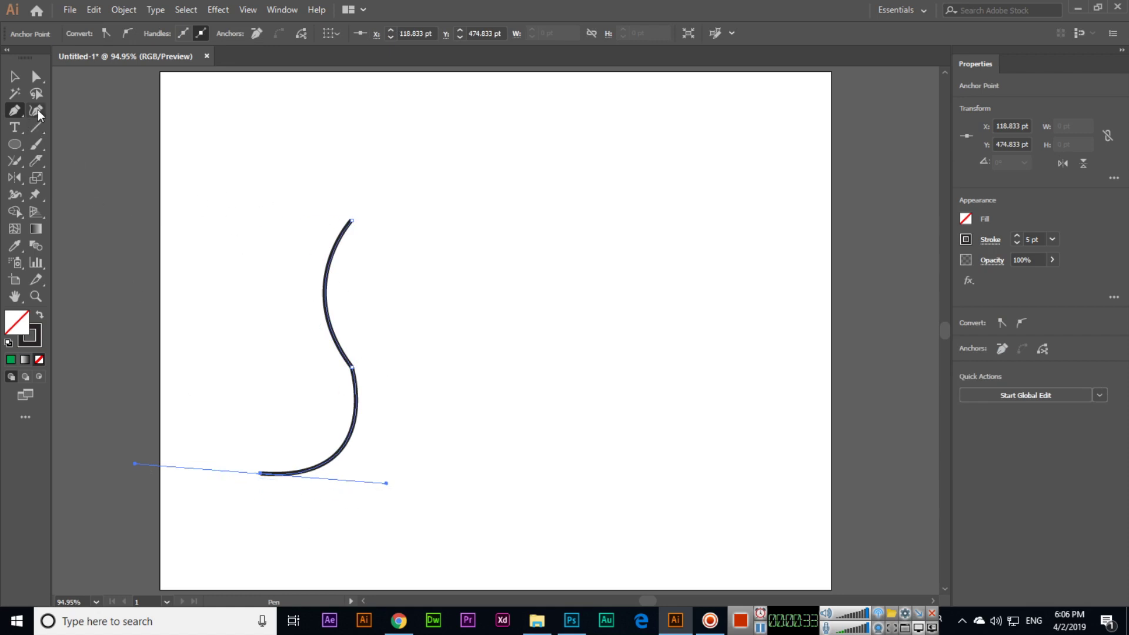
Smooth the kink in the S-curve, then move the curve up and left.
left_click_drag(18, 169, 76, 193)
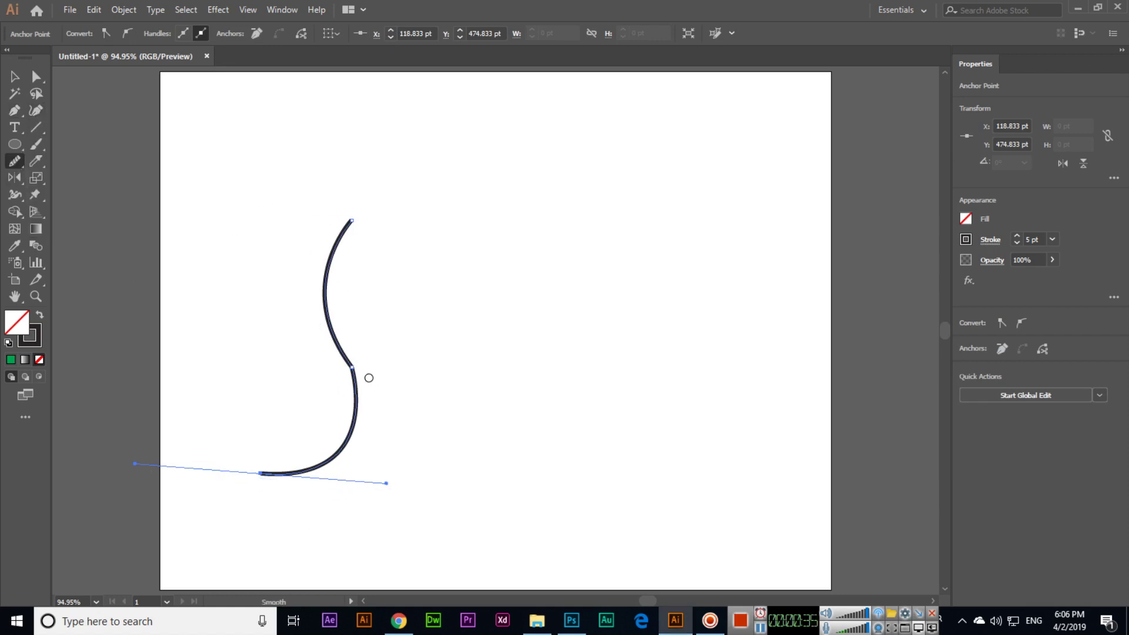
left_click_drag(355, 380, 318, 463)
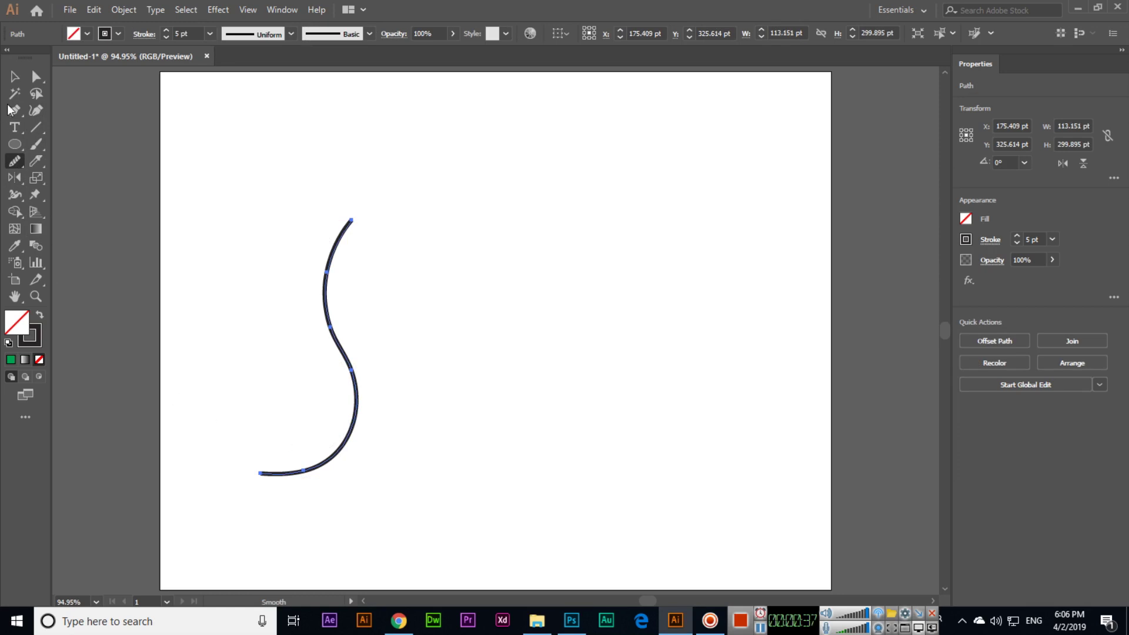
left_click(15, 77)
mouse_move(328, 345)
left_mouse_down()
mouse_move(298, 284)
mouse_move(538, 298)
left_mouse_up()
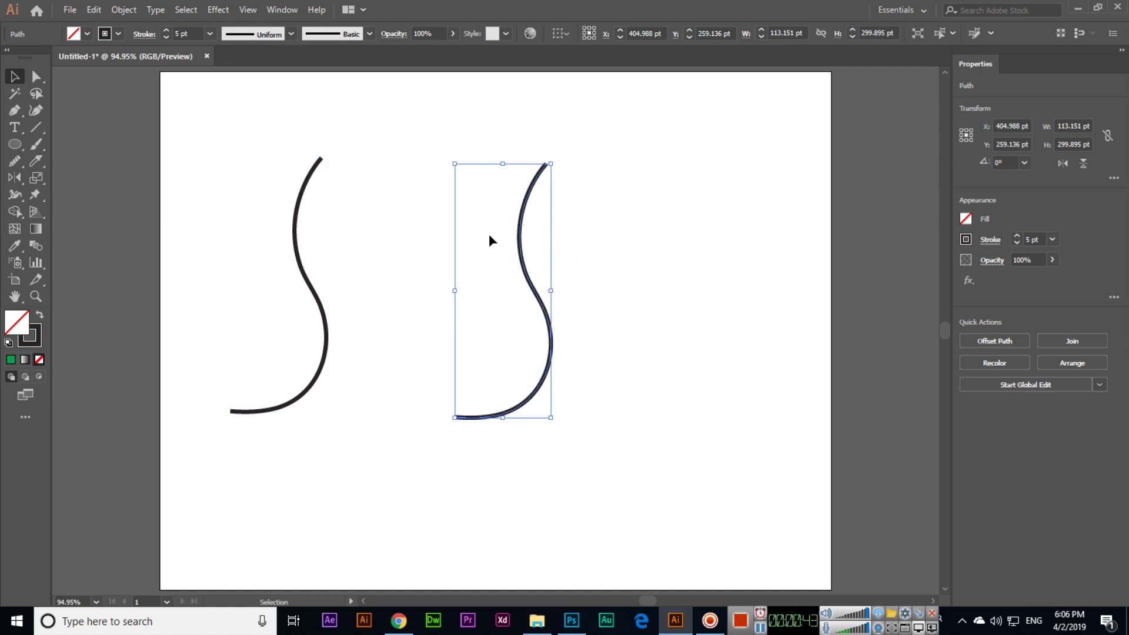
Duplicate the S-curve to the right and open Reflect options at the copy's top anchor.
left_click(20, 202)
mouse_move(19, 204)
left_mouse_down()
mouse_move(19, 184)
mouse_move(71, 193)
left_mouse_up()
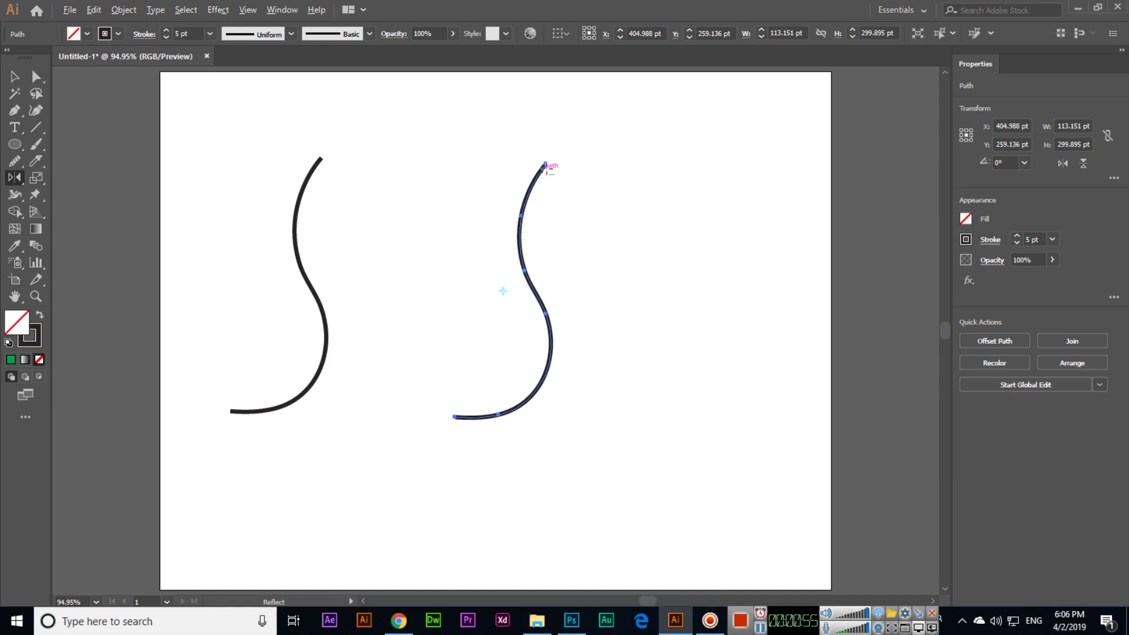
left_click(545, 164, "alt")
Preview Horizontal and 75°/90° angle reflections, then apply a Vertical reflection to the copy.
left_click_drag(520, 196, 764, 186)
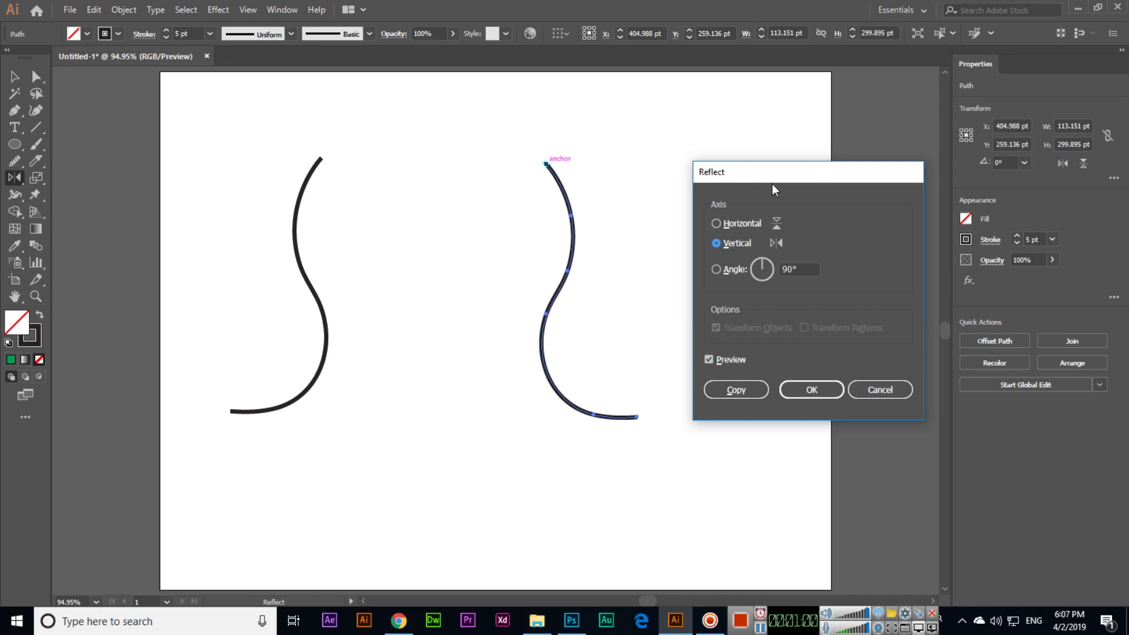
left_click(715, 223)
left_click(716, 242)
double_click(798, 269)
type("75")
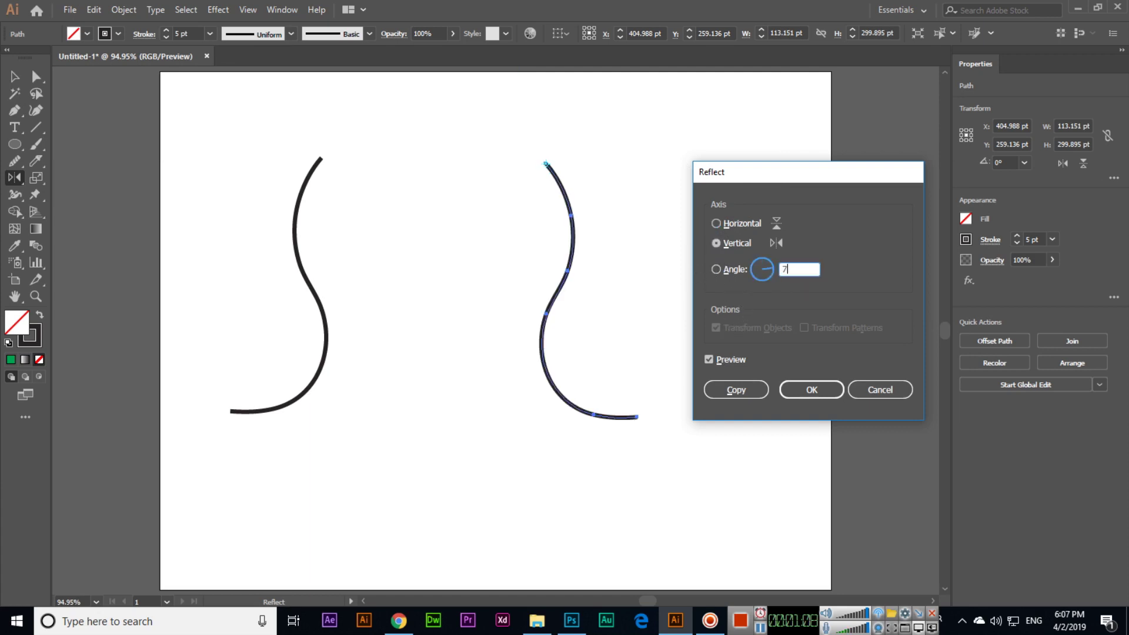
key("Tab")
key("shift+Tab")
type("90")
key("Tab")
left_click(716, 244)
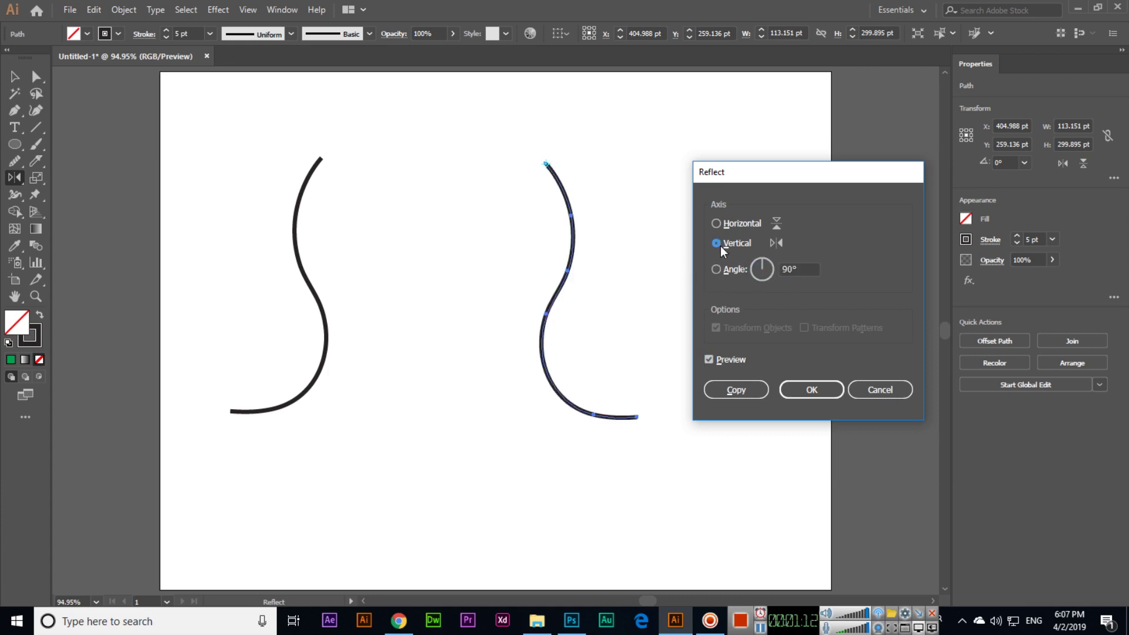
left_click(811, 389)
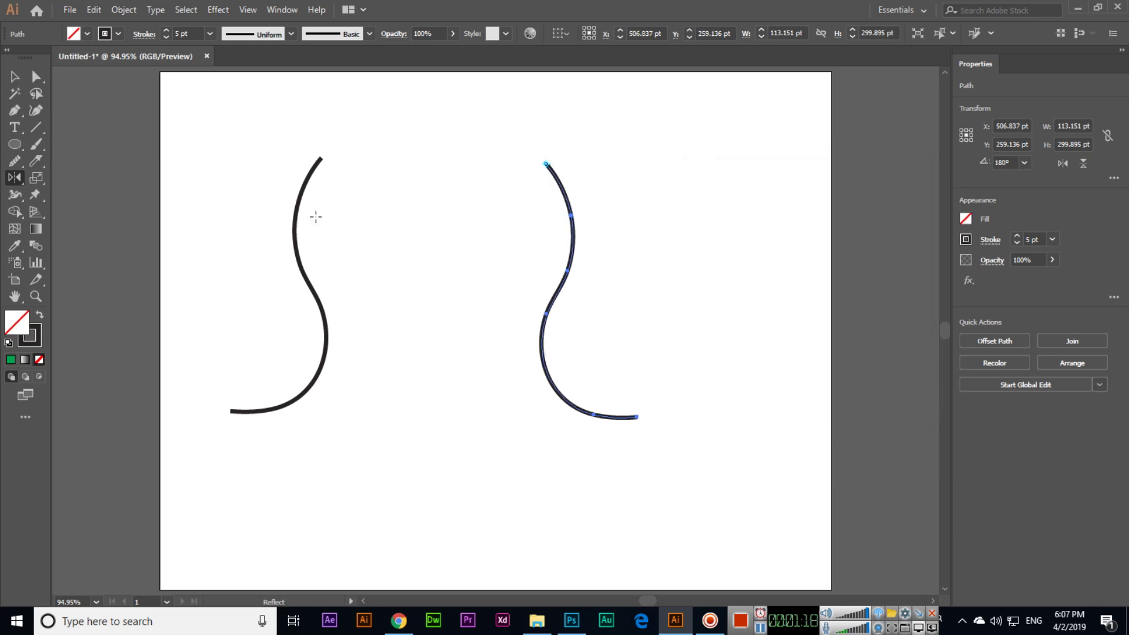
Drag the mirrored curve onto the original S-curve so the two overlap.
key("v")
left_click_drag(570, 259, 344, 254)
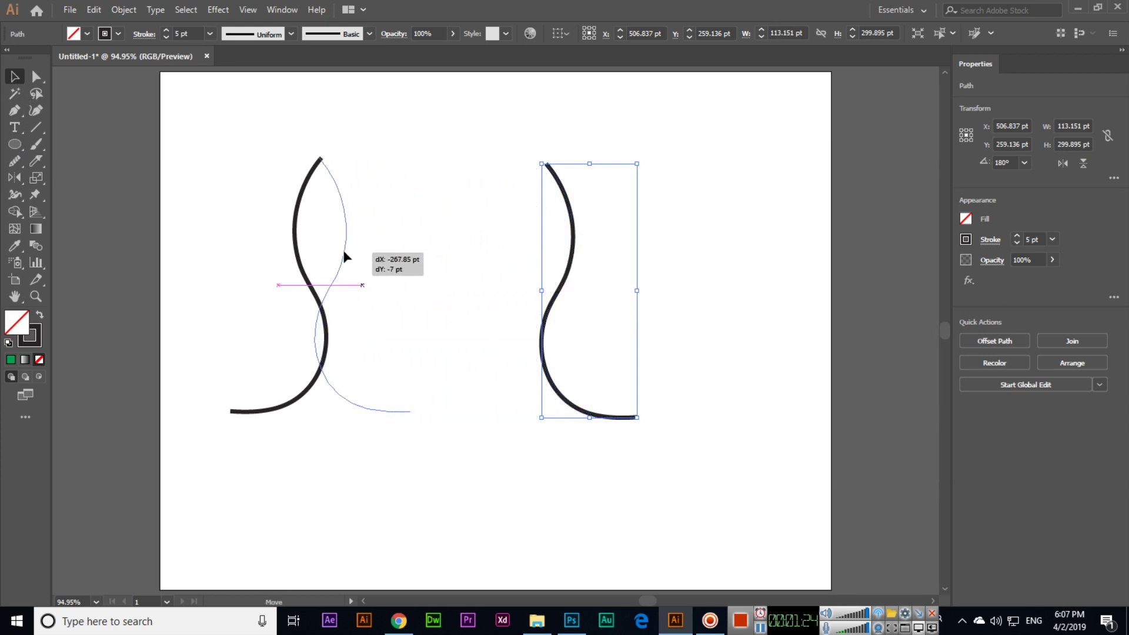
left_click_drag(344, 251, 438, 266)
left_click(254, 259)
Select both overlapping curves together, then deselect and activate the Reflect tool.
key("ctrl+a")
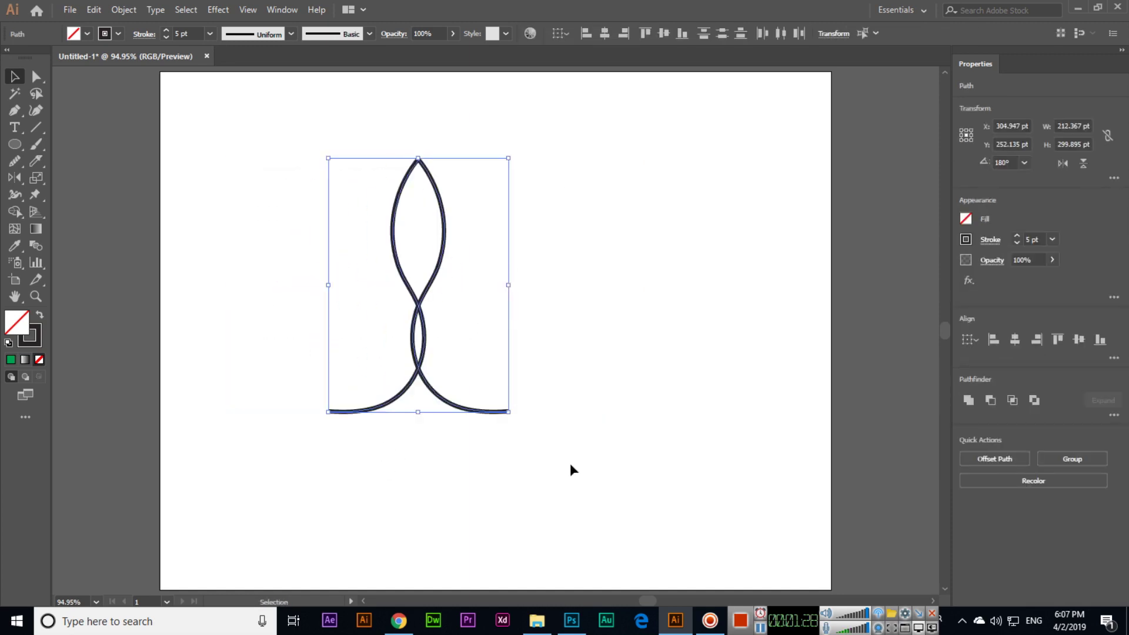
left_click(571, 466)
left_click_drag(362, 196, 491, 361)
left_click(561, 408)
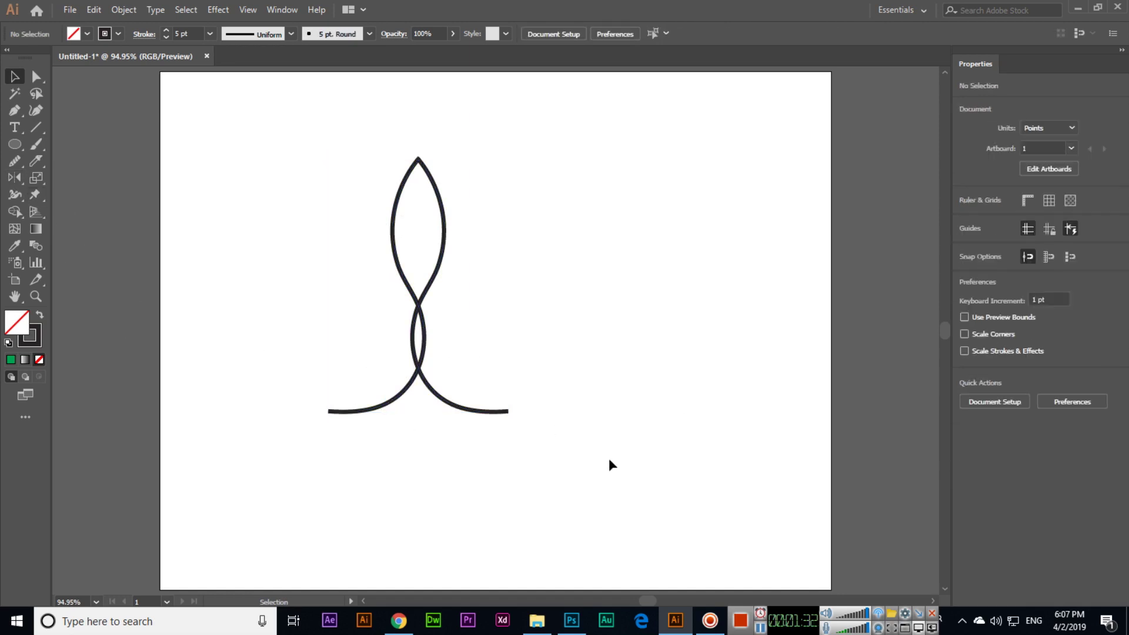
left_click_drag(14, 177, 69, 196)
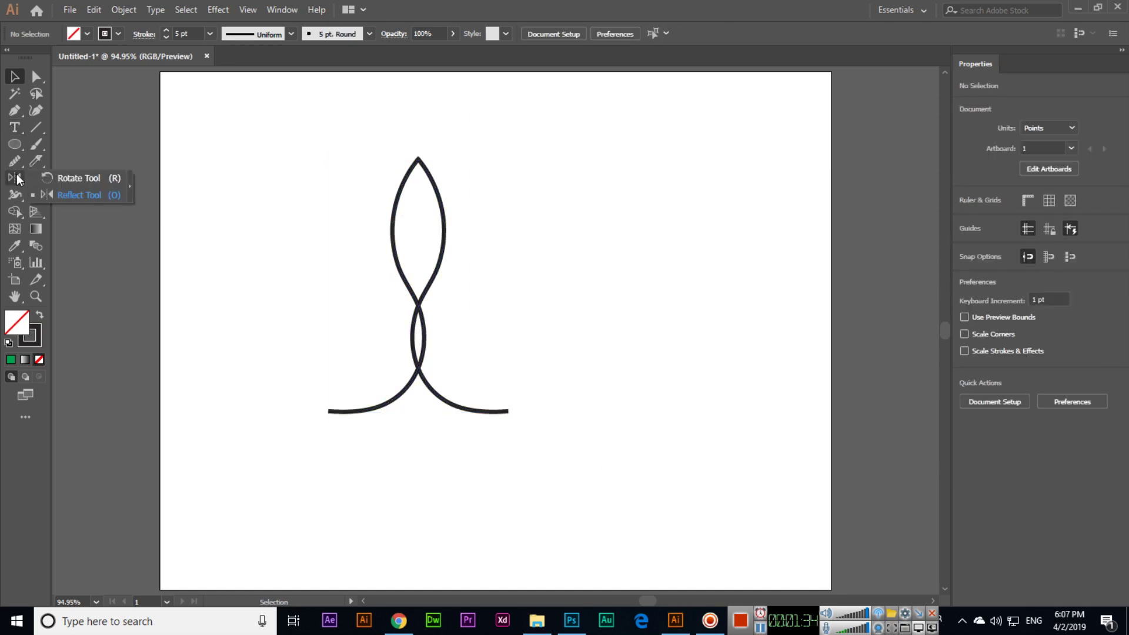
left_click(70, 196)
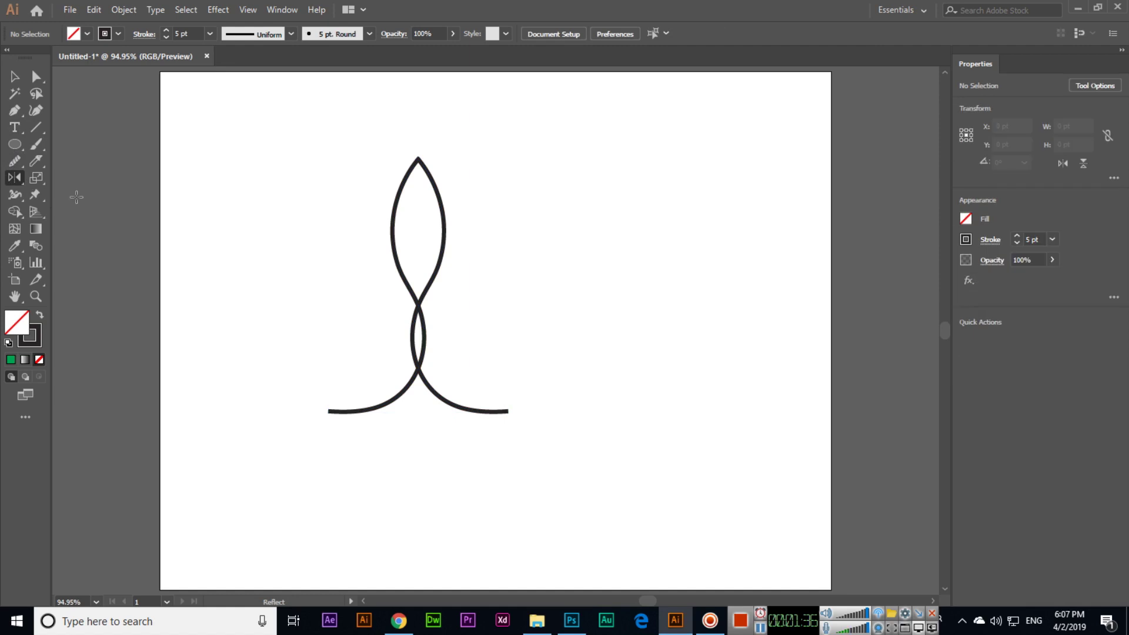